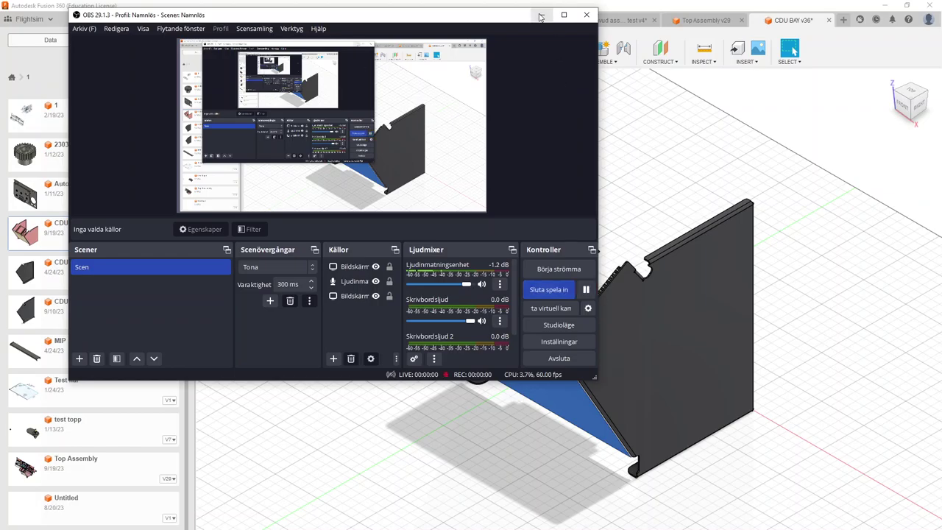
# Step: Minimize OBS Studio so the Fusion 360 CDU BAY v36 assembly is fully visible
pyautogui.click(542, 15)
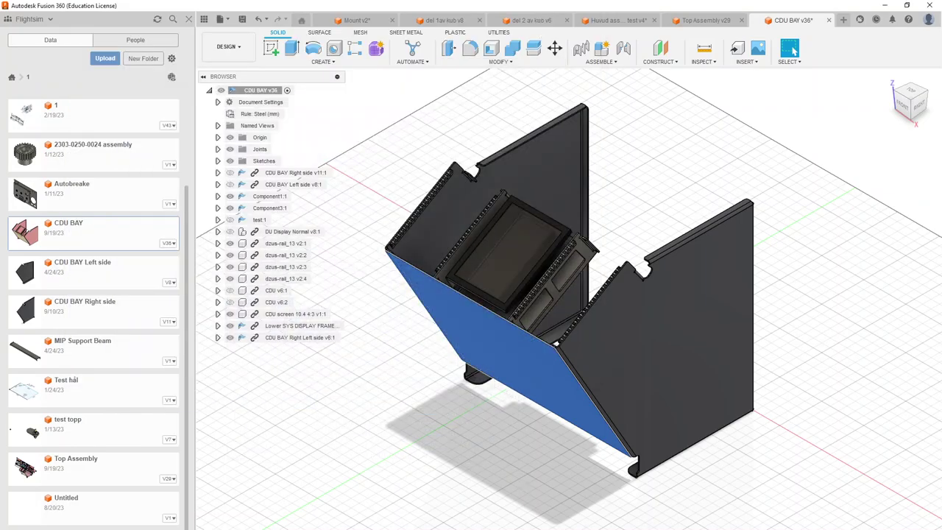
pyautogui.hotkey('alt', 'Tab')
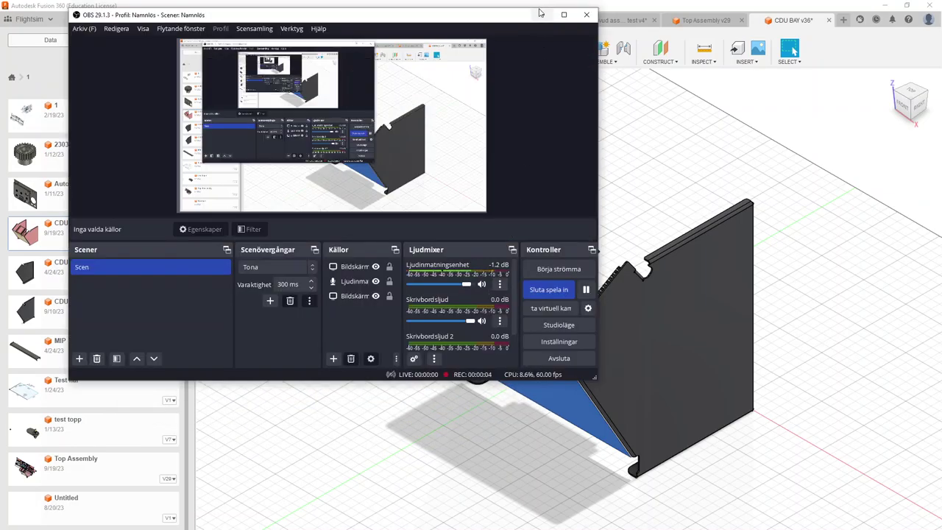
pyautogui.click(542, 14)
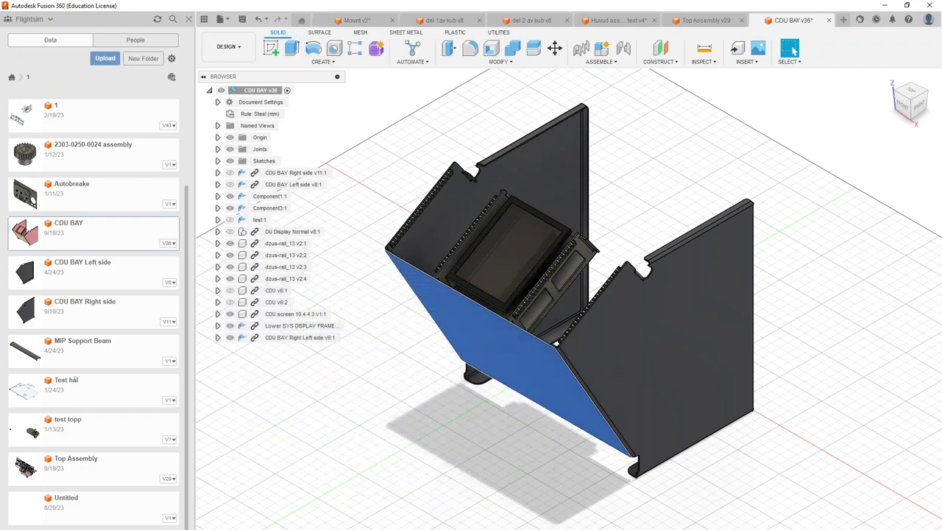
# Step: Scroll through the 'Mounting holes for linked component' forum thread in Chrome
pyautogui.hotkey('alt', 'Tab')
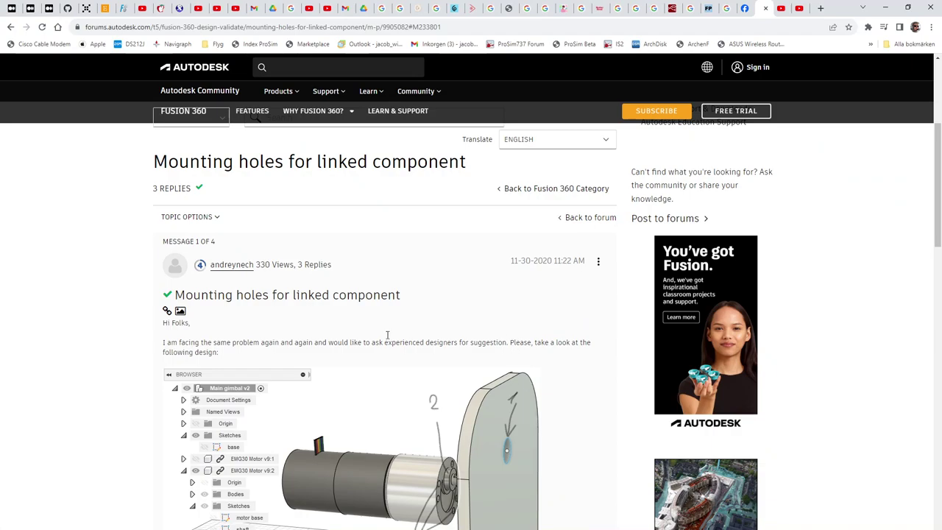
pyautogui.scroll(2, 319, 232)
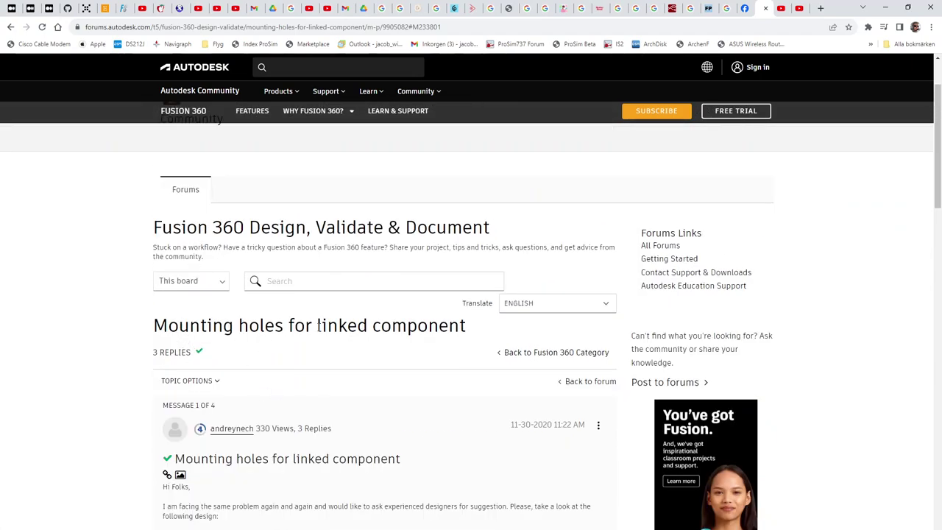
pyautogui.scroll(-1, 466, 327)
pyautogui.scroll(-4, 398, 328)
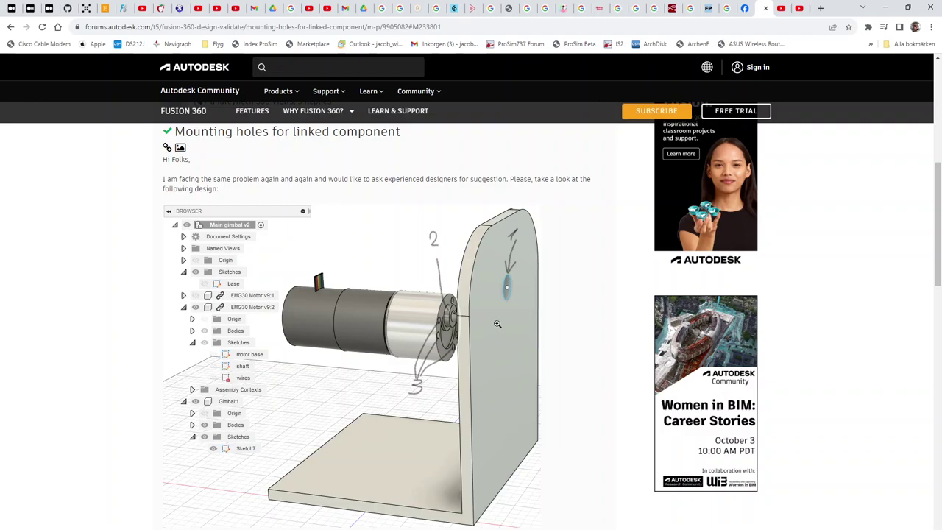
pyautogui.scroll(-1, 498, 324)
pyautogui.scroll(-4, 471, 331)
pyautogui.scroll(6, 384, 362)
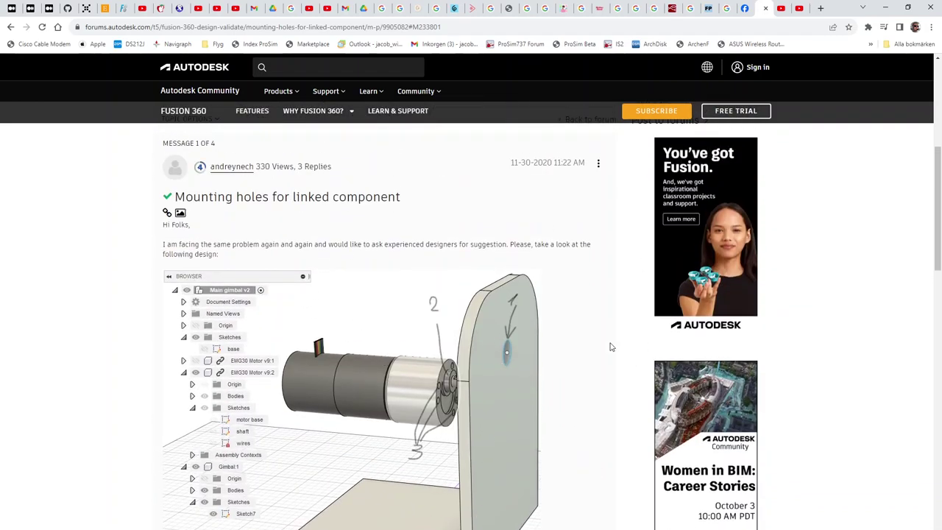
pyautogui.scroll(-3, 504, 389)
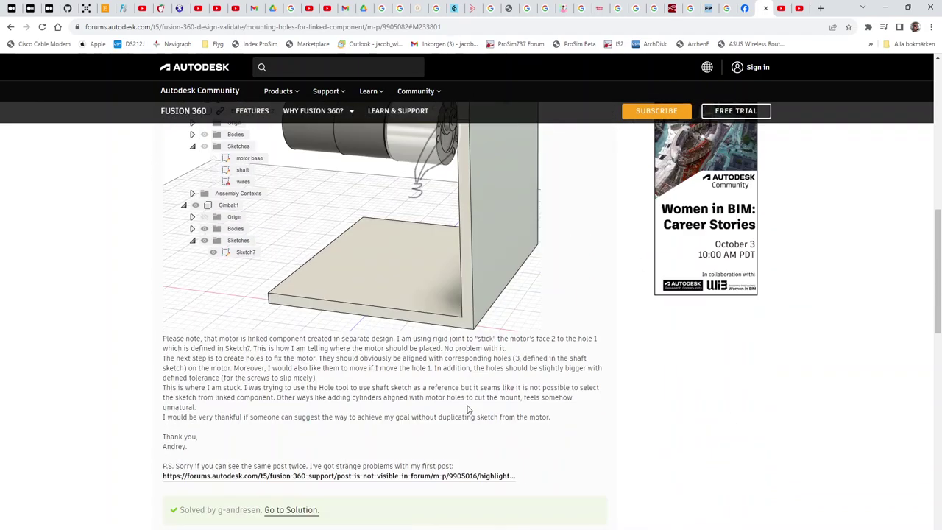
pyautogui.scroll(-4, 471, 397)
pyautogui.scroll(-3, 474, 368)
pyautogui.scroll(-2, 473, 366)
pyautogui.scroll(1, 442, 317)
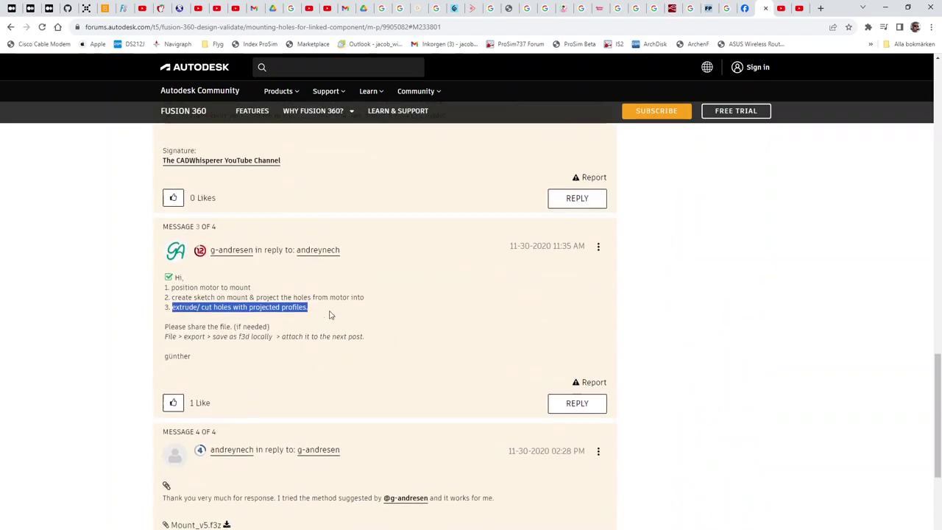
# Step: Highlight the reply's steps on positioning the motor, sketching and projecting holes, and projected profiles
pyautogui.moveTo(173, 333); pyautogui.dragTo(258, 335)
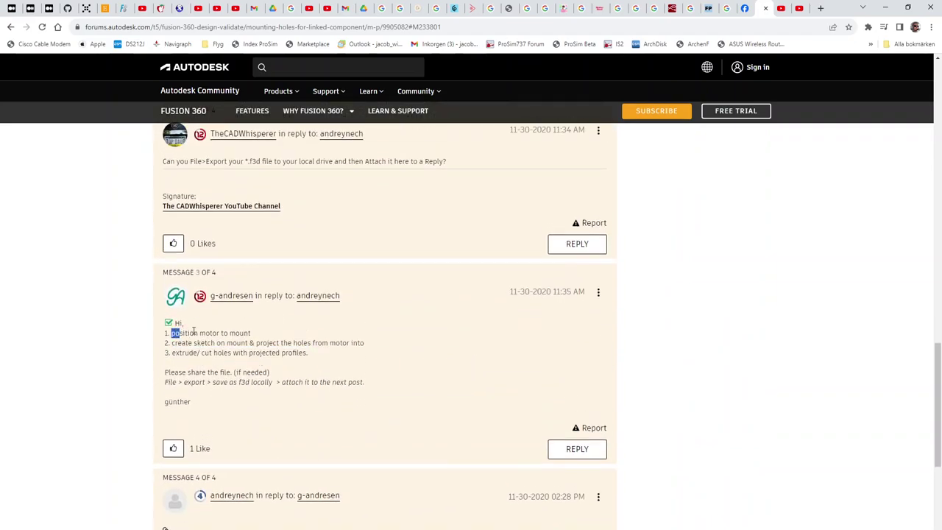
pyautogui.moveTo(173, 343); pyautogui.dragTo(365, 345)
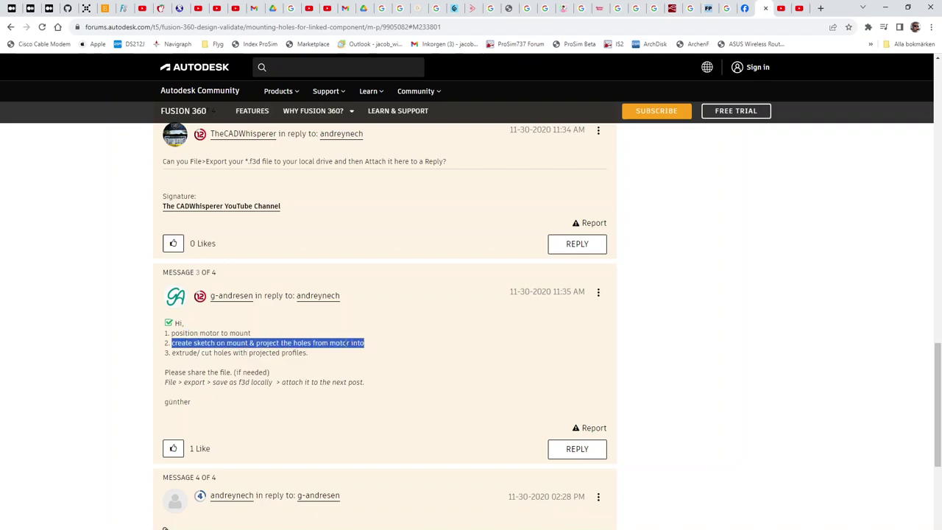
pyautogui.click(175, 362)
pyautogui.moveTo(196, 362); pyautogui.dragTo(296, 353)
pyautogui.click(339, 364)
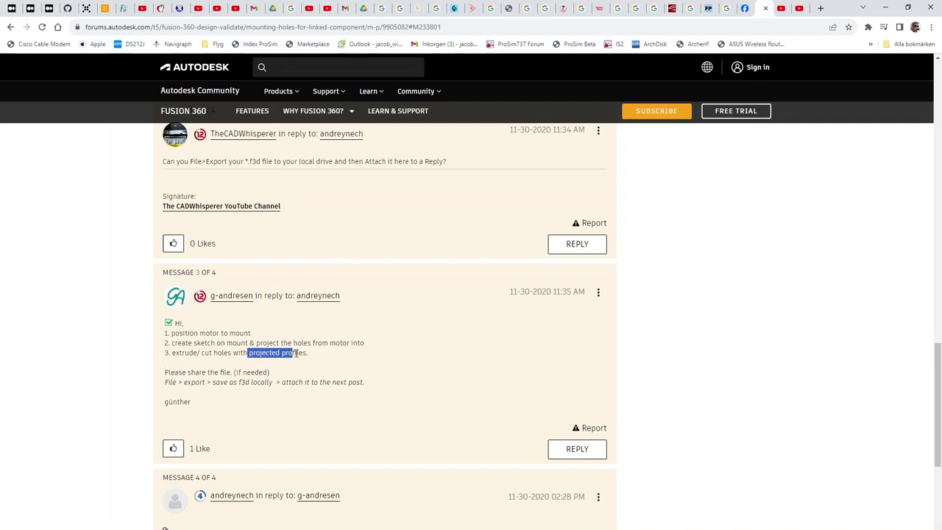
pyautogui.click(329, 361)
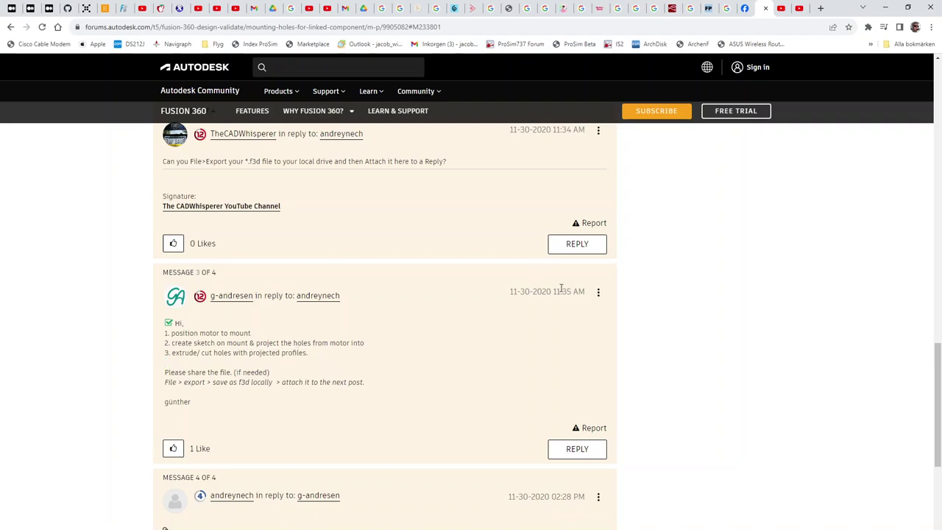
# Step: Briefly show the Fusion design, return to the thread, then open the Fusion 360 Sverige Facebook post
pyautogui.click(888, 10)
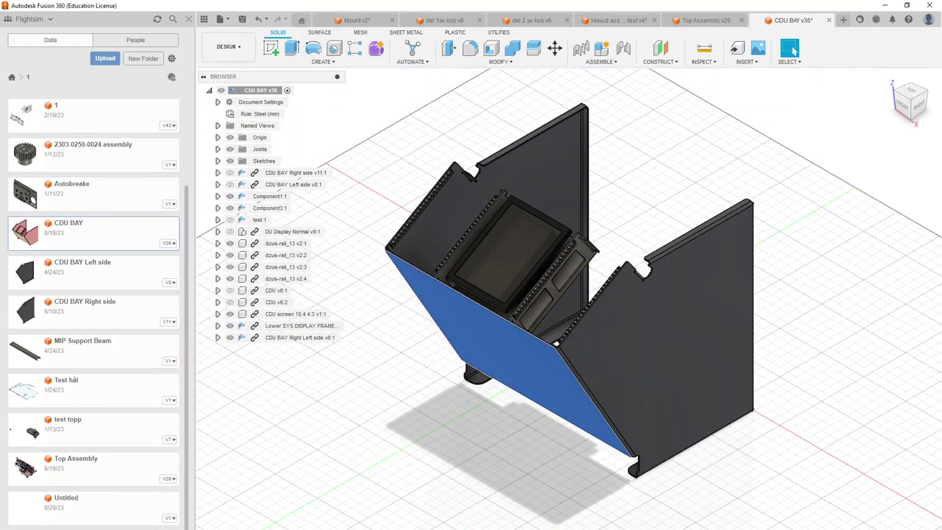
pyautogui.hotkey('alt', 'Tab')
pyautogui.scroll(-1, 424, 362)
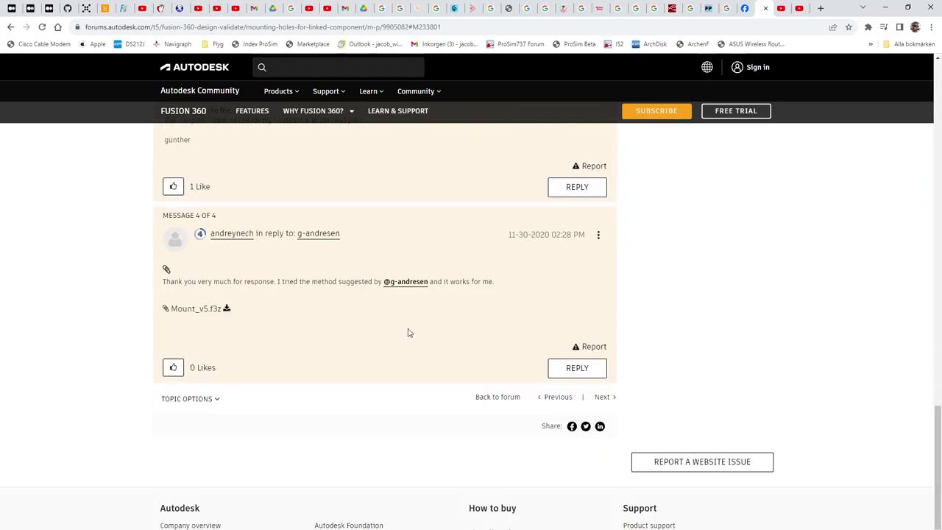
pyautogui.scroll(2, 429, 237)
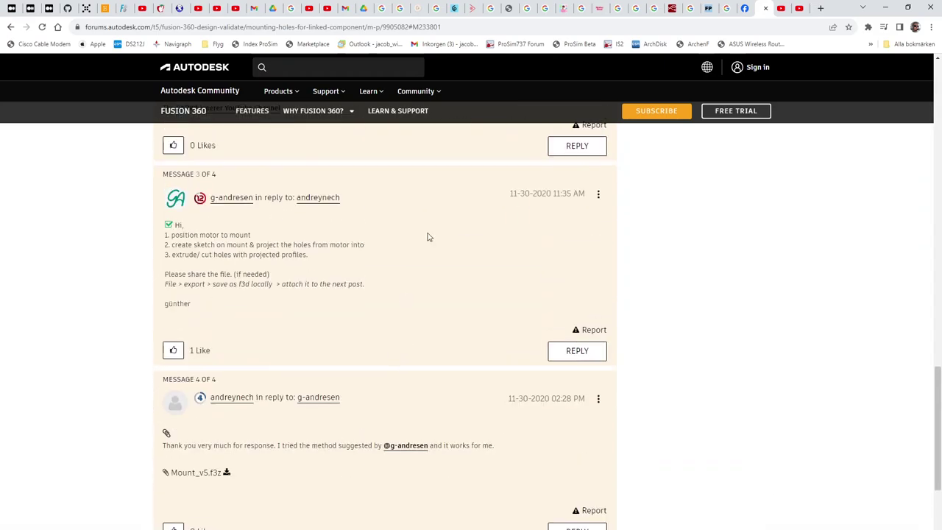
pyautogui.click(745, 8)
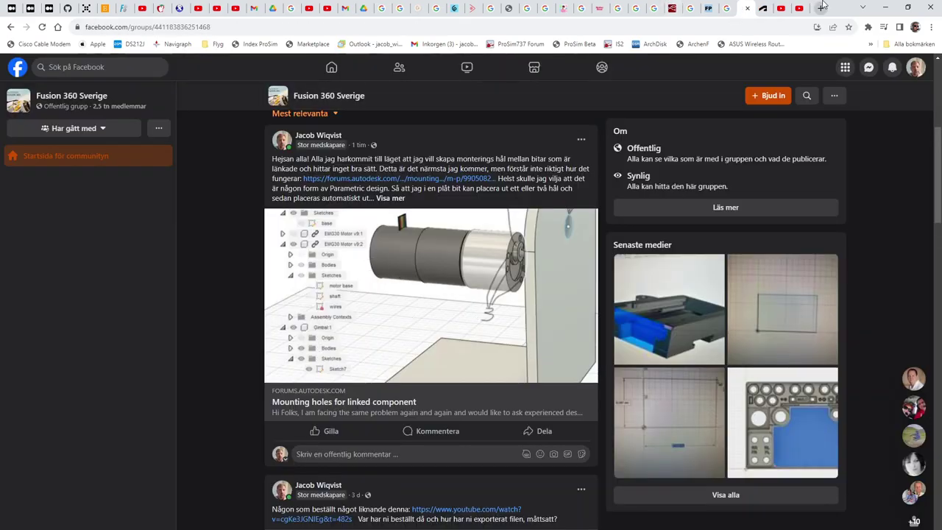
# Step: Cycle through the YouTube video and search tabs, then return to the Autodesk forum thread
pyautogui.click(795, 9)
pyautogui.click(782, 10)
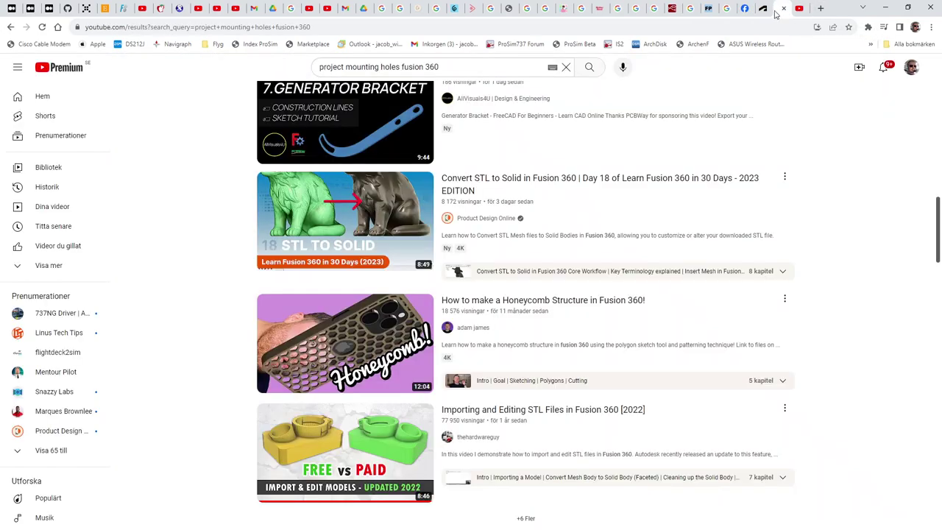
pyautogui.click(746, 11)
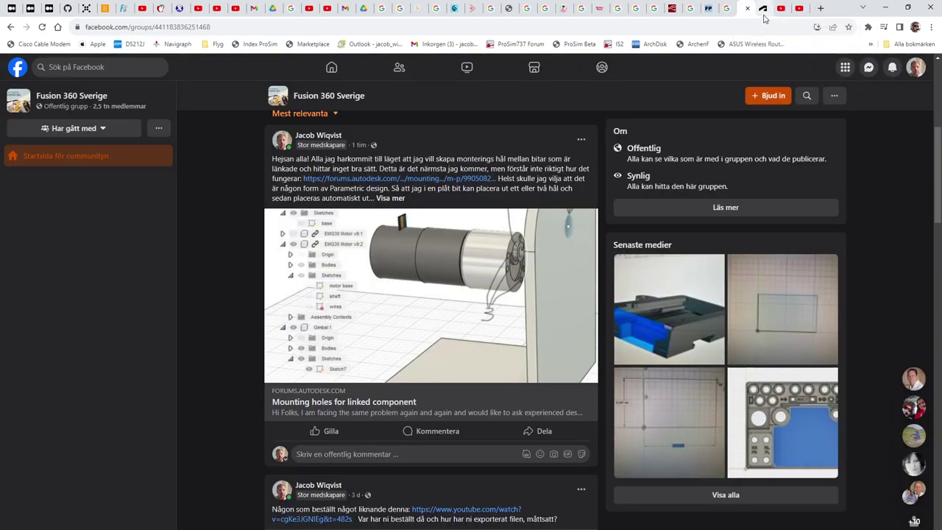
pyautogui.click(764, 9)
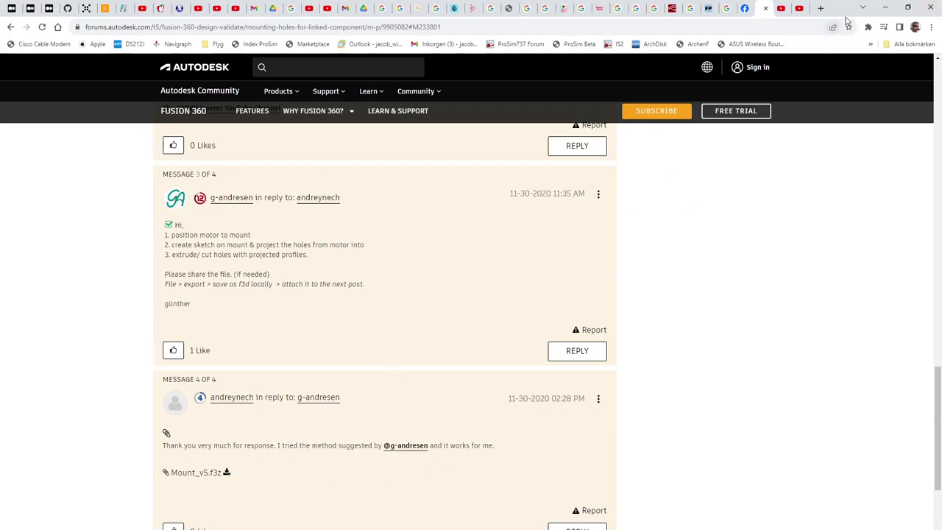
# Step: Edit the motor-to-plate joint in Mount to offsets X −11.045 mm and Y 16.774 mm
pyautogui.click(886, 8)
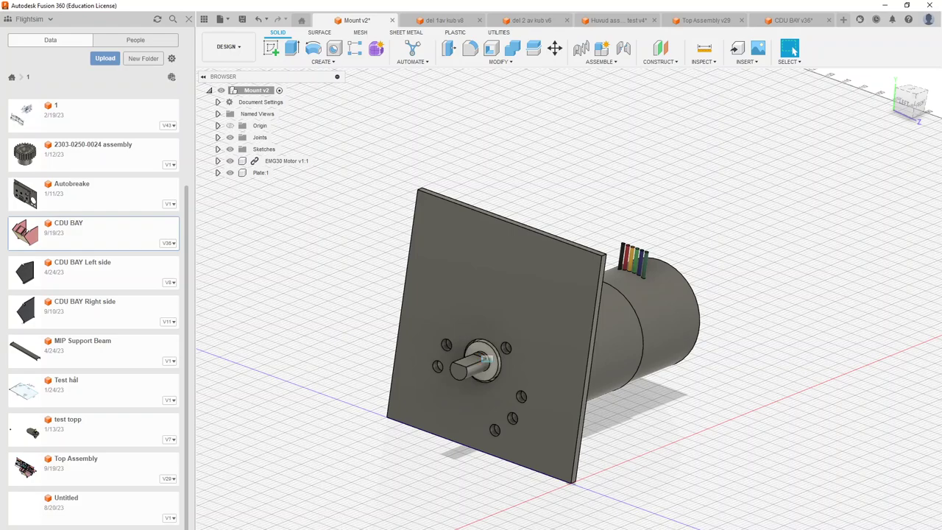
pyautogui.rightClick(324, 516)
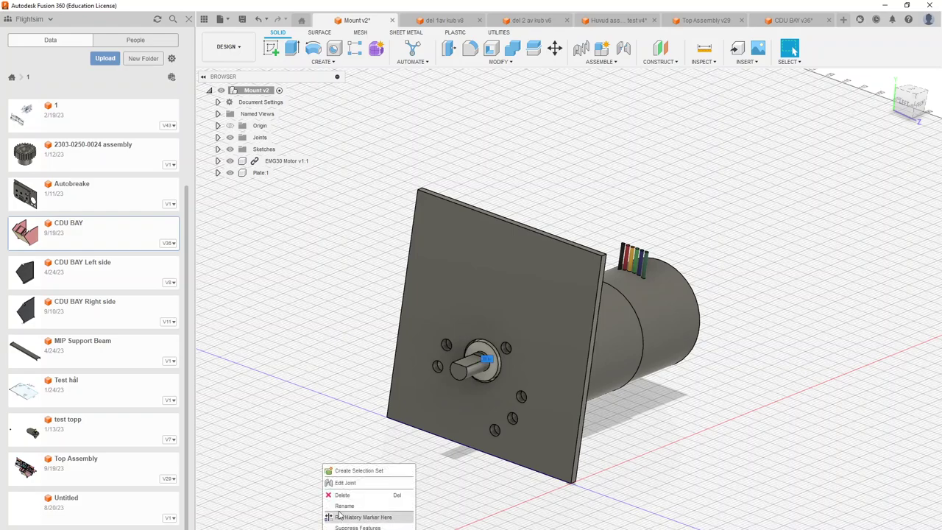
pyautogui.press('Escape')
pyautogui.doubleClick(487, 360)
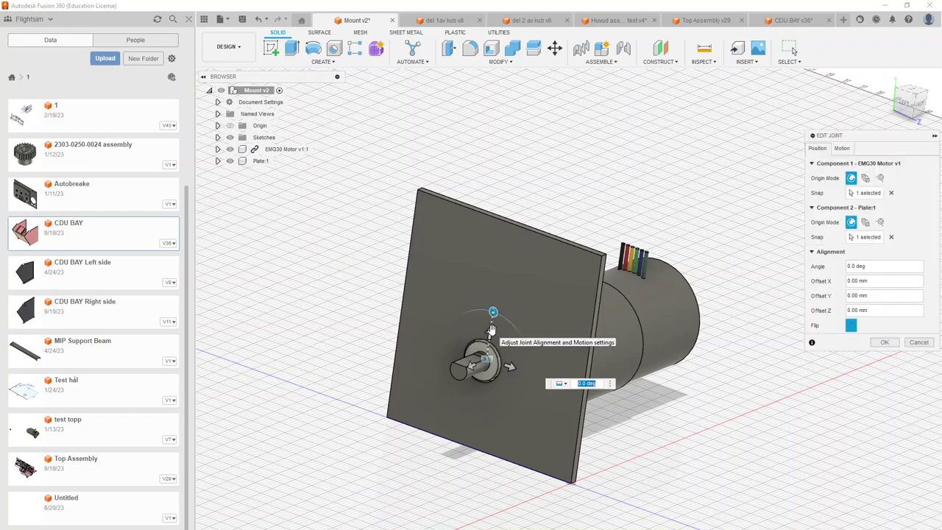
pyautogui.moveTo(492, 329); pyautogui.dragTo(466, 264)
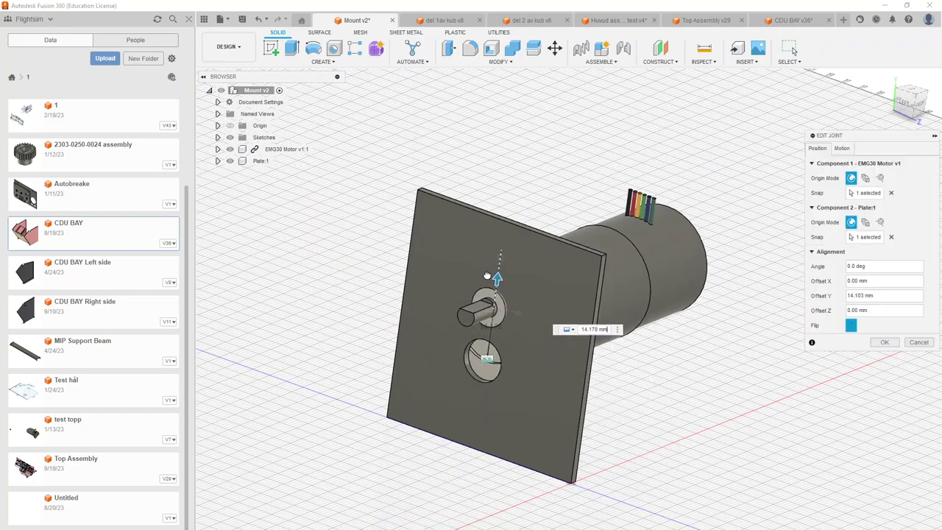
pyautogui.moveTo(482, 315)
pyautogui.mouseDown()
pyautogui.moveTo(519, 304)
pyautogui.moveTo(475, 352)
pyautogui.mouseUp()
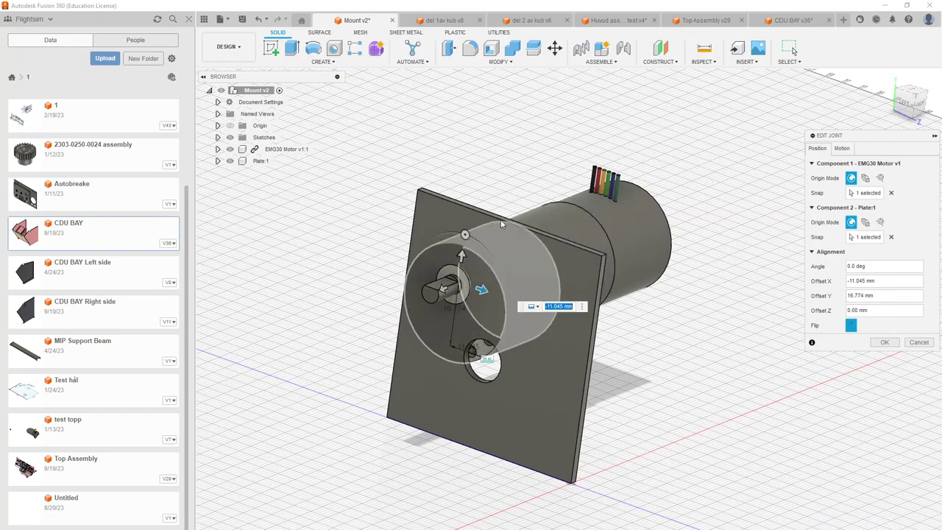
pyautogui.click(886, 343)
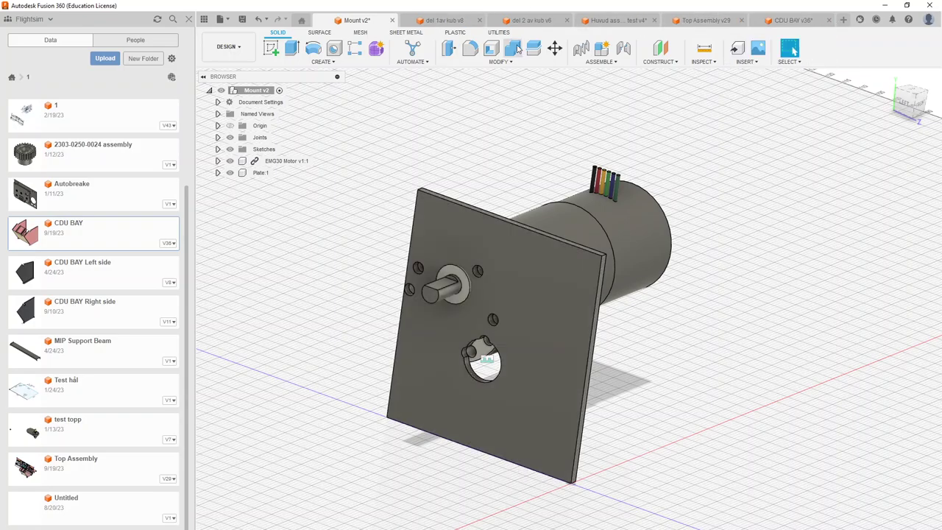
# Step: View del 1av kub v8 and del 2 av kub v6, then select del 2 in Huvud assembly kub test v4
pyautogui.click(445, 22)
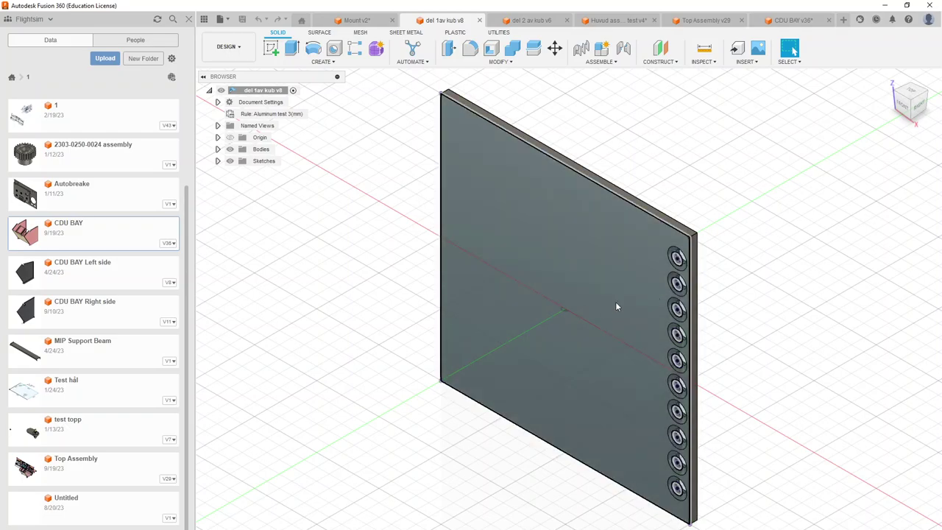
pyautogui.click(525, 20)
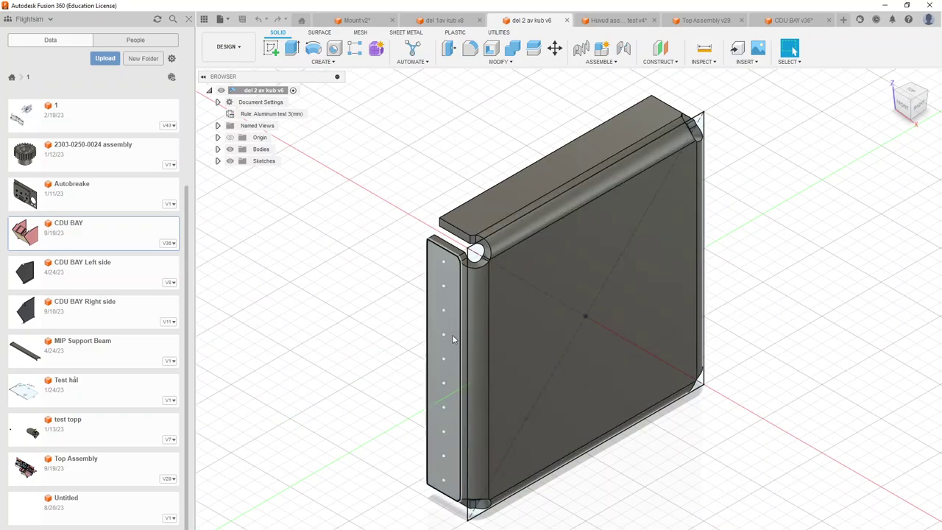
pyautogui.click(615, 21)
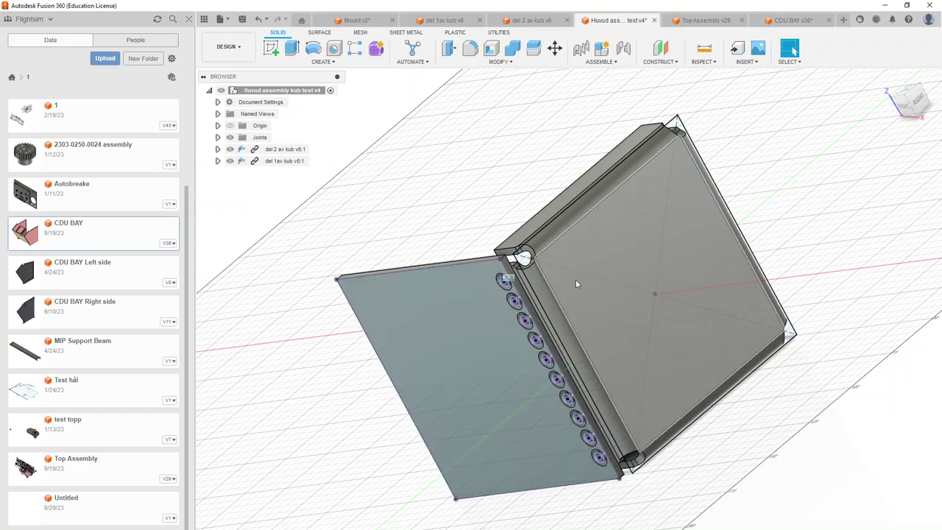
pyautogui.click(586, 271)
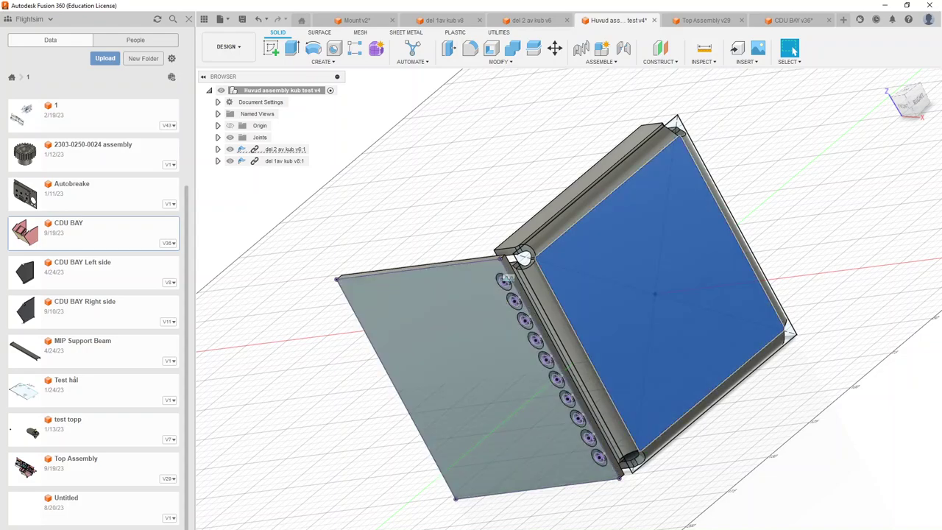
pyautogui.click(296, 486)
pyautogui.rightClick(296, 486)
pyautogui.click(316, 505)
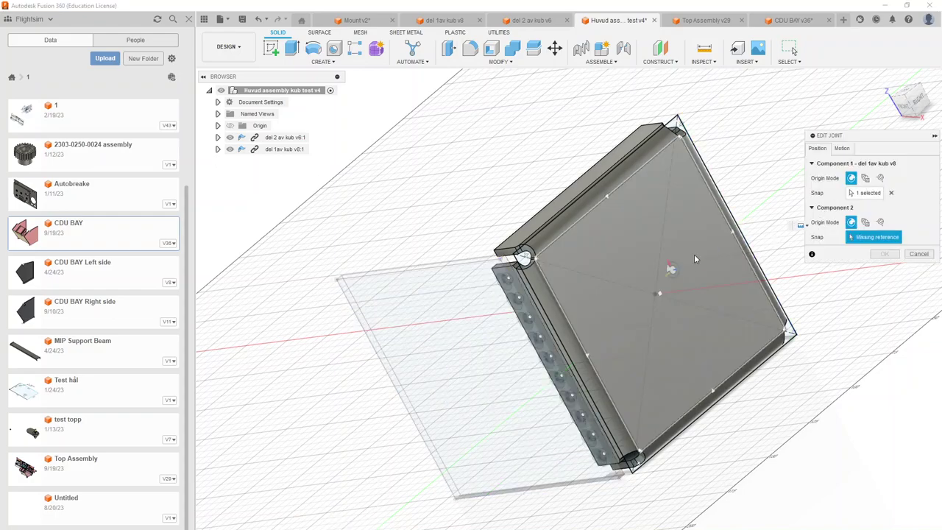
pyautogui.click(918, 254)
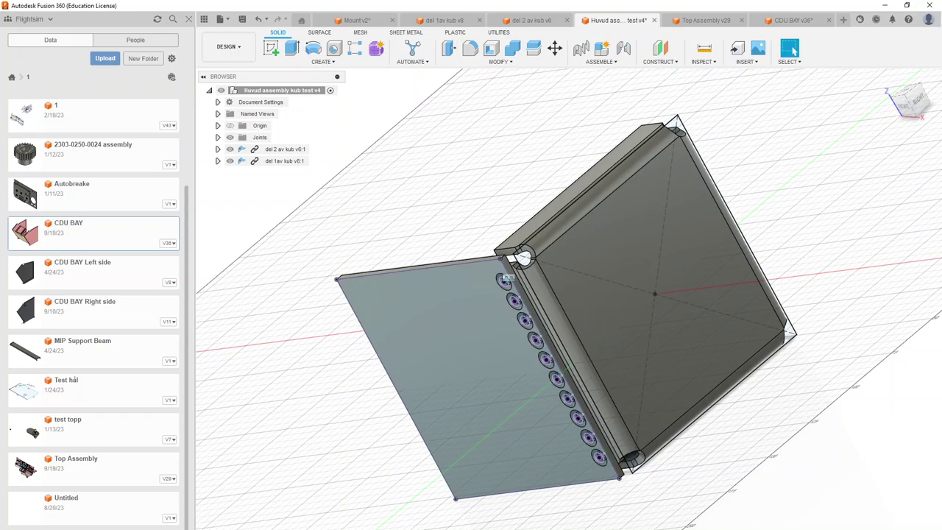
pyautogui.rightClick(311, 500)
pyautogui.press('Escape')
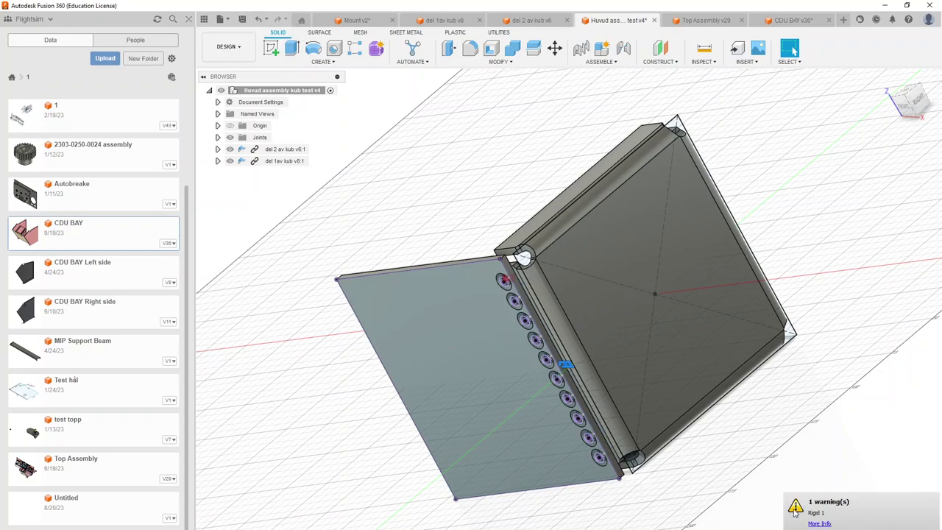
pyautogui.rightClick(301, 524)
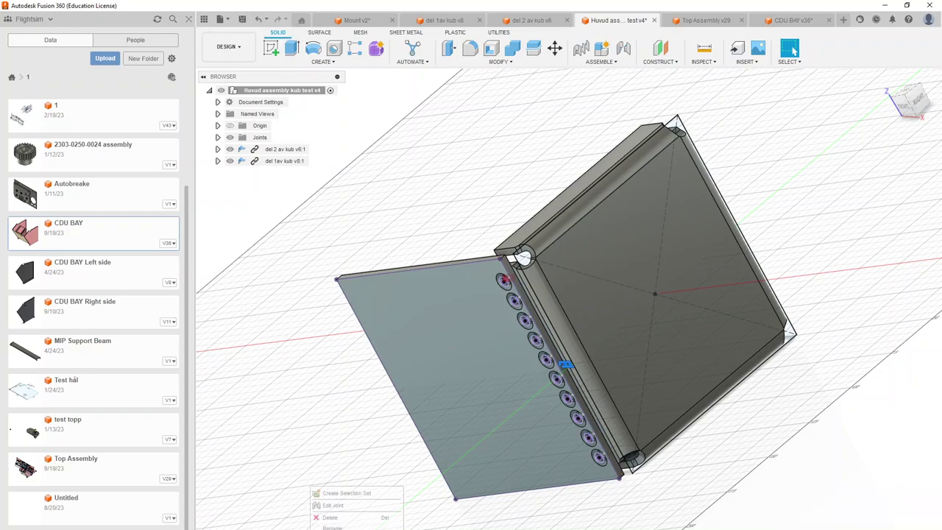
pyautogui.click(324, 505)
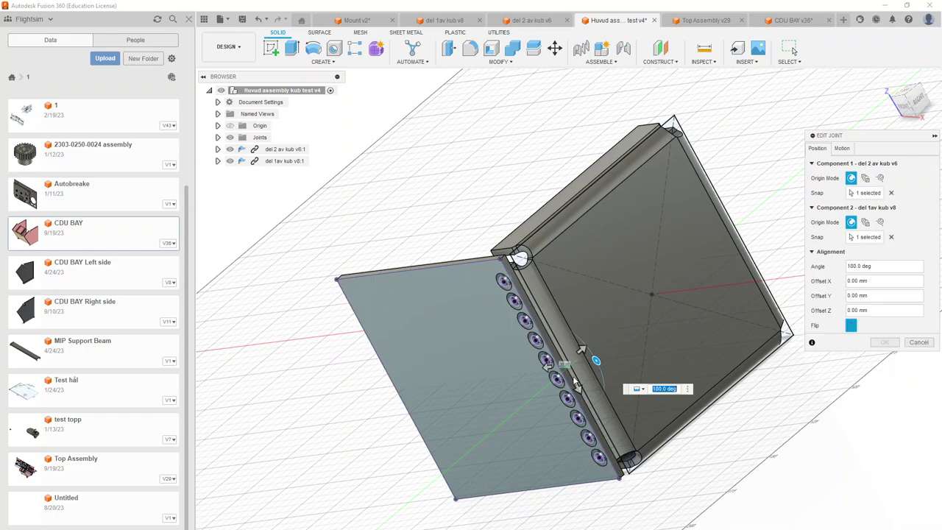
pyautogui.moveTo(573, 374); pyautogui.dragTo(602, 388)
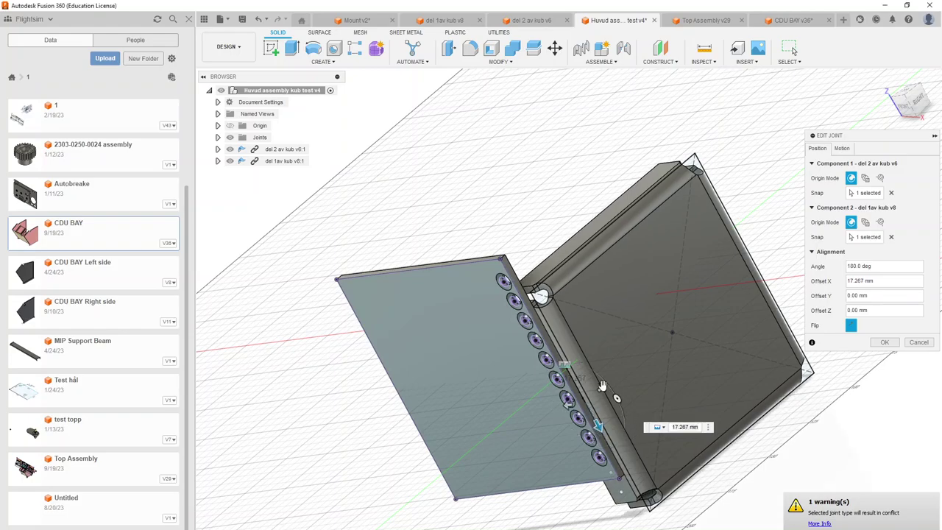
pyautogui.moveTo(598, 424); pyautogui.dragTo(567, 372)
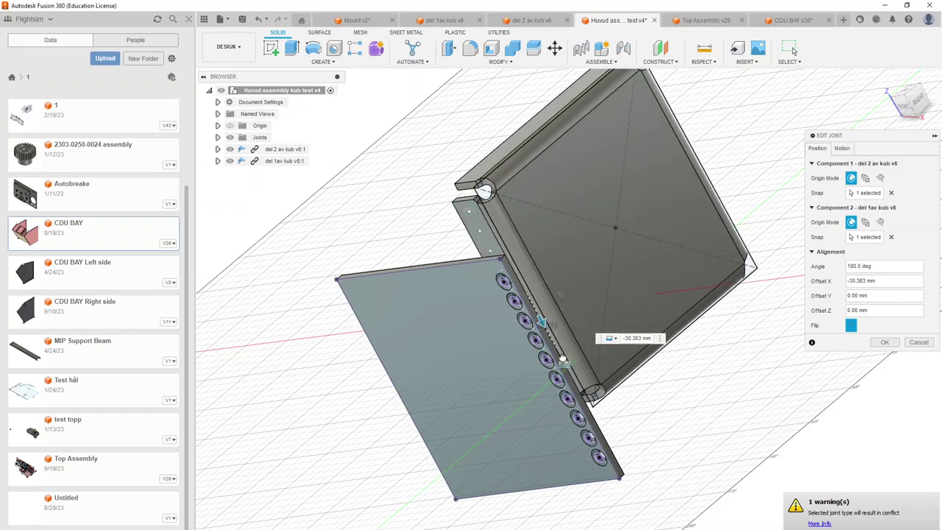
pyautogui.press('Return')
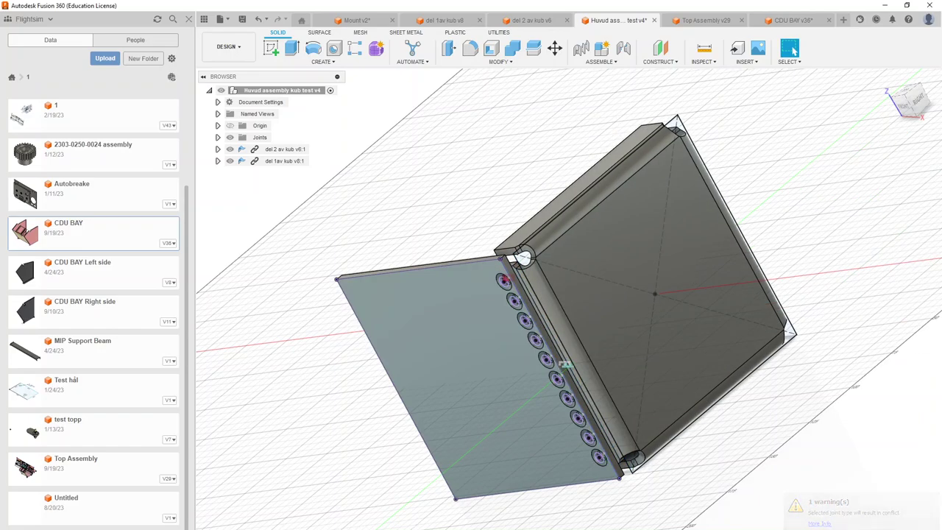
pyautogui.rightClick(330, 524)
pyautogui.click(342, 505)
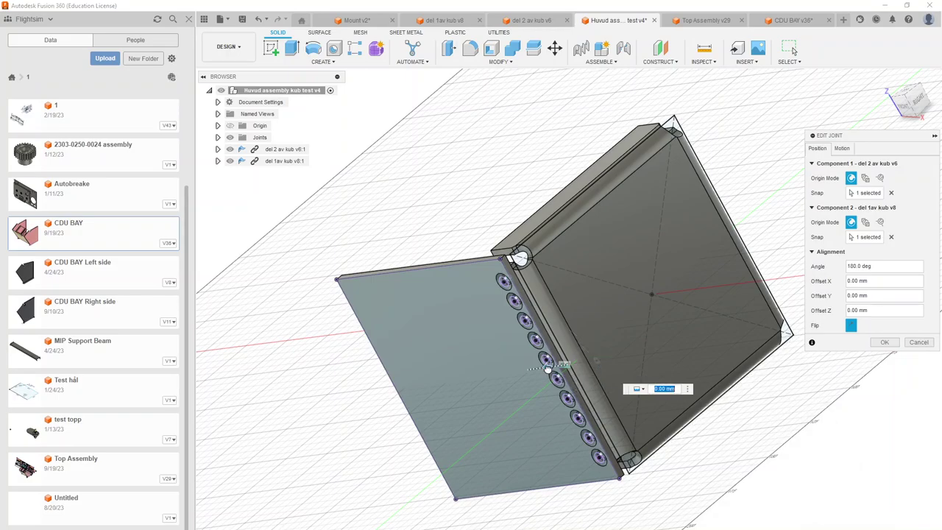
pyautogui.moveTo(549, 369); pyautogui.dragTo(541, 368)
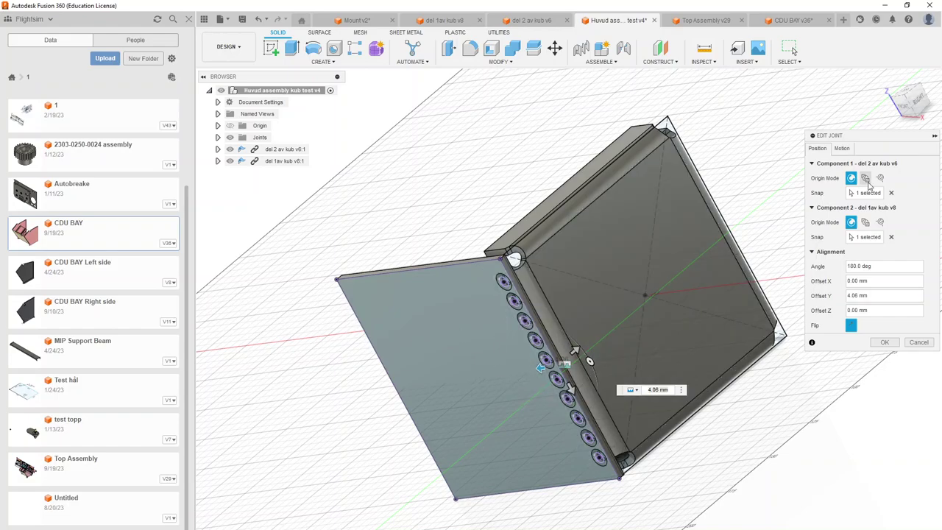
pyautogui.click(919, 342)
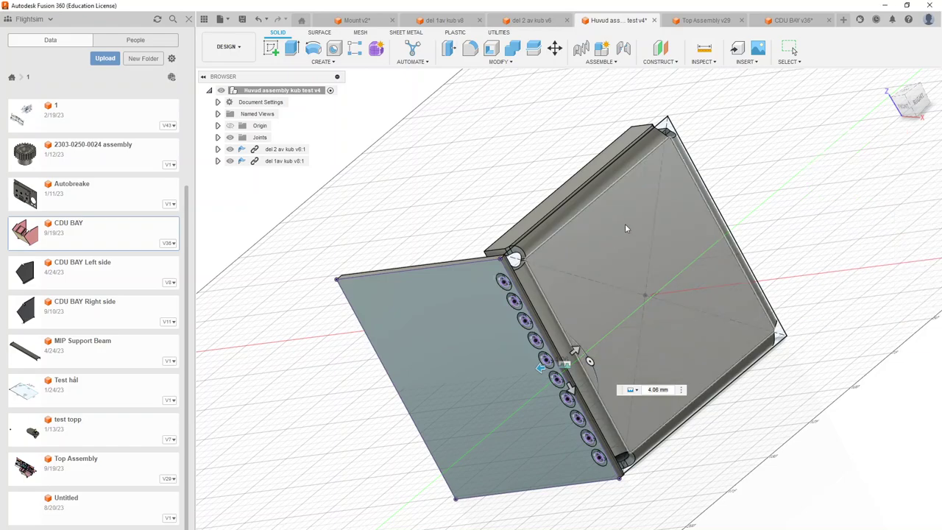
pyautogui.click(330, 33)
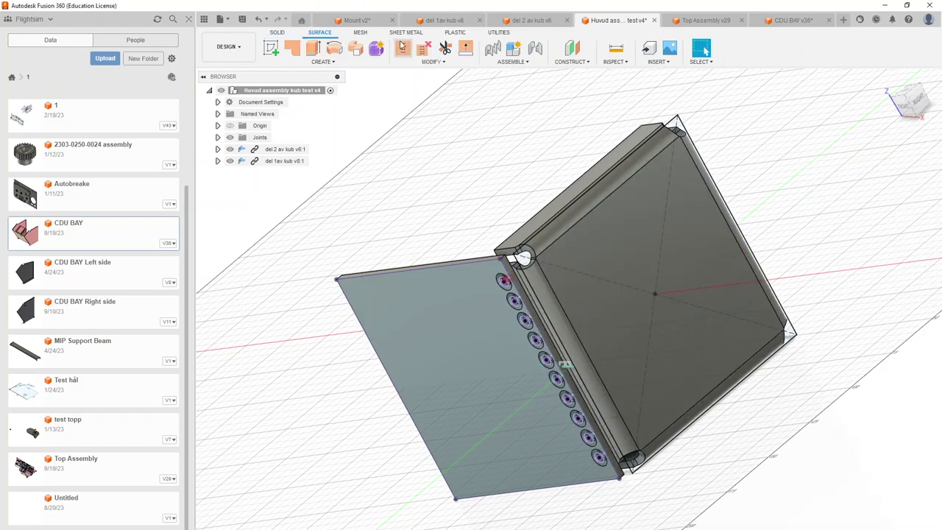
pyautogui.click(276, 34)
pyautogui.click(499, 62)
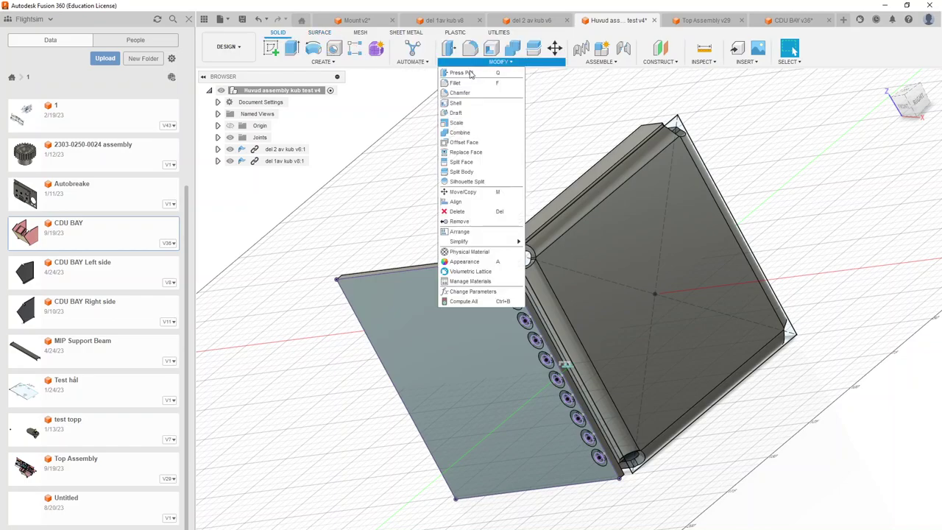
pyautogui.click(763, 148)
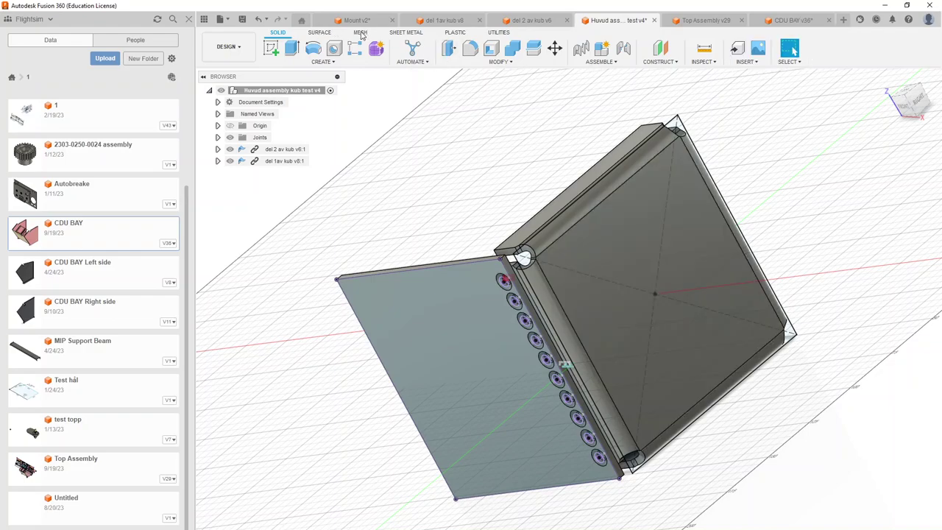
# Step: Zoom and orbit Top Assembly v29 until the blue panel stands upright, then open CDU BAY v36
pyautogui.click(705, 21)
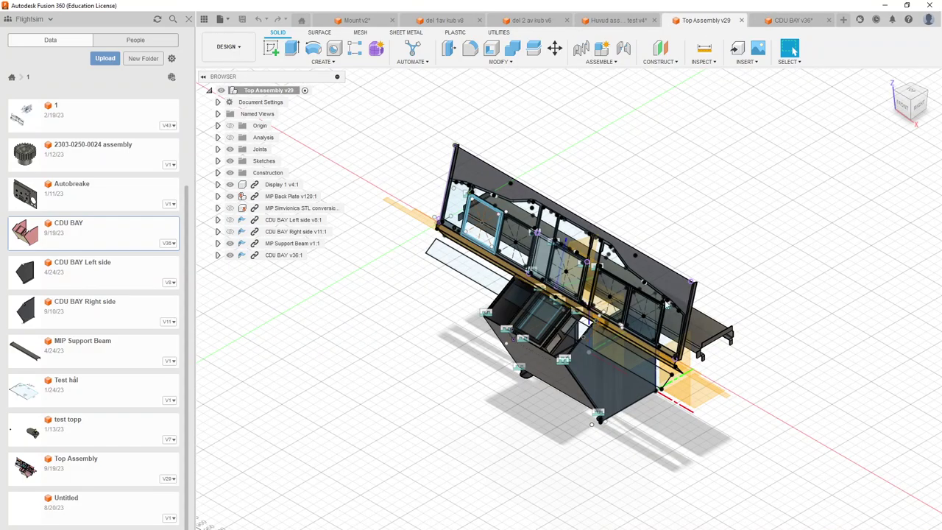
pyautogui.scroll(2, 541, 398)
pyautogui.scroll(2, 582, 363)
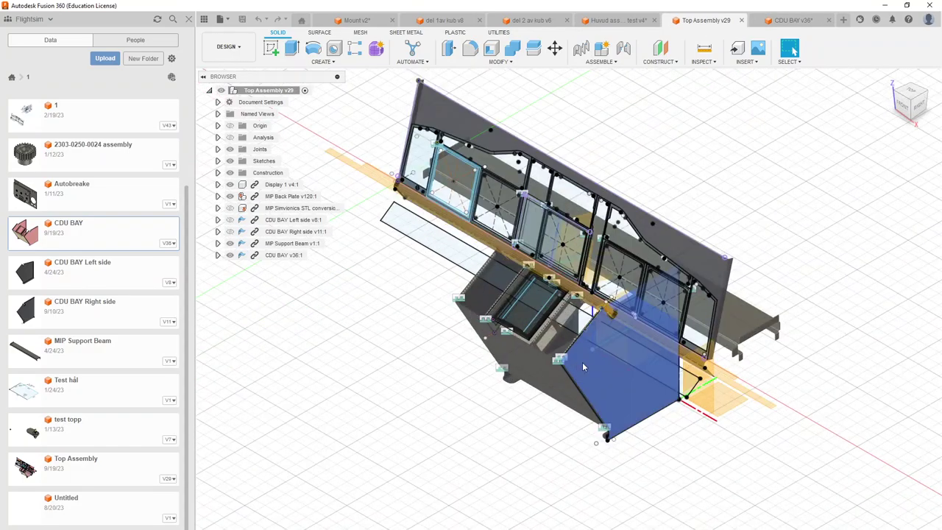
pyautogui.scroll(2, 592, 368)
pyautogui.scroll(4, 592, 371)
pyautogui.scroll(-2, 766, 391)
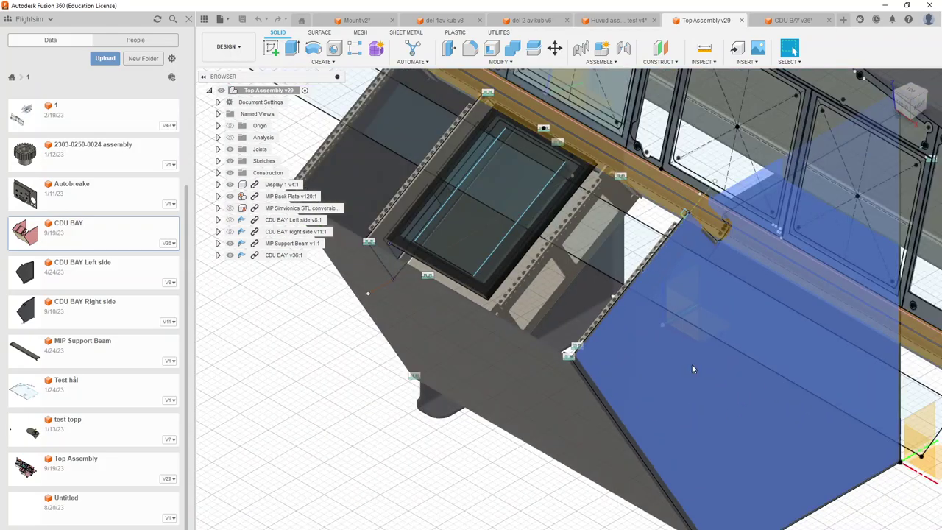
pyautogui.scroll(-3, 682, 383)
pyautogui.keyDown('shift'); pyautogui.moveTo(688, 365); pyautogui.dragTo(664, 390, button='middle'); pyautogui.keyUp('shift')
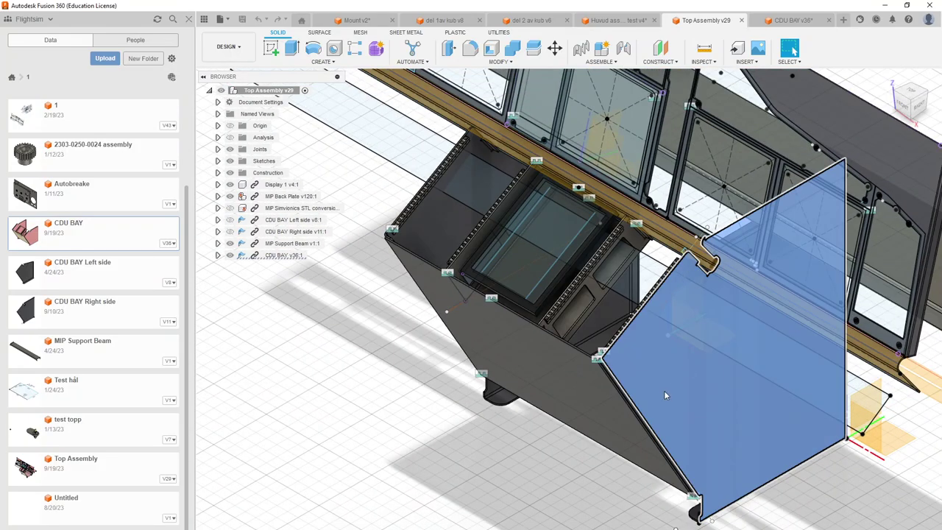
pyautogui.scroll(2, 597, 405)
pyautogui.click(793, 27)
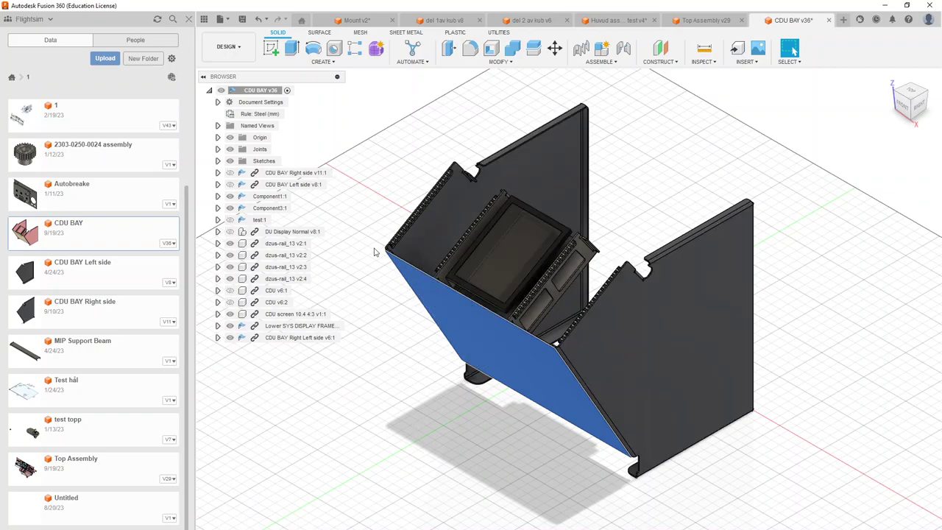
# Step: Select the CDU BAY left and right side panels, then highlight the forum reply's numbered steps
pyautogui.click(691, 329)
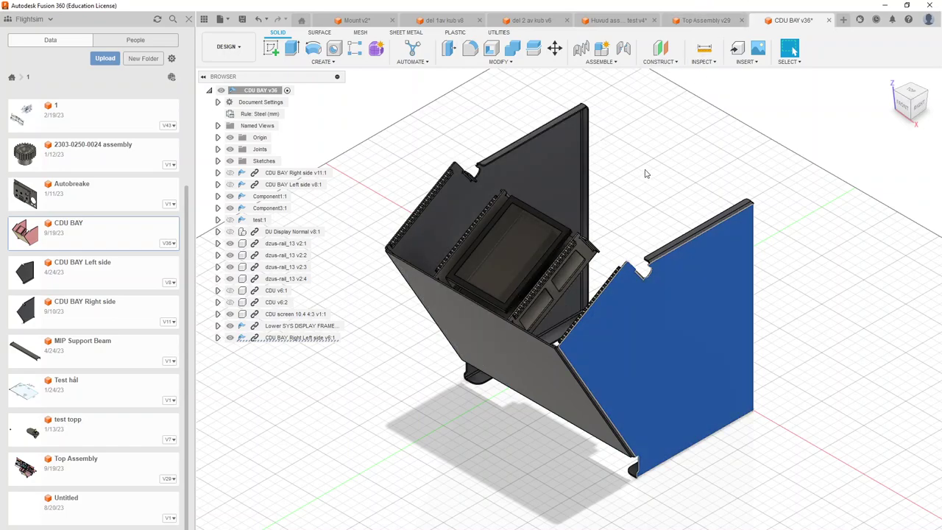
pyautogui.click(531, 370)
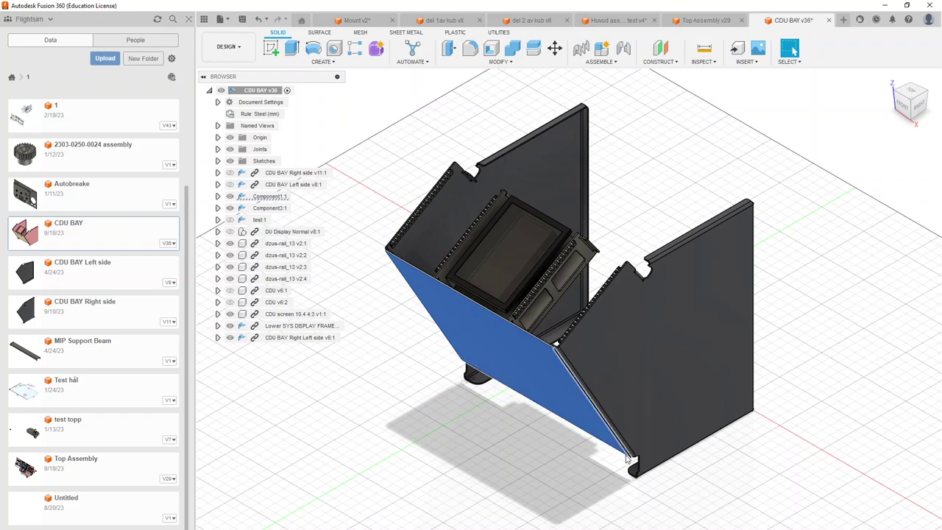
pyautogui.click(554, 364)
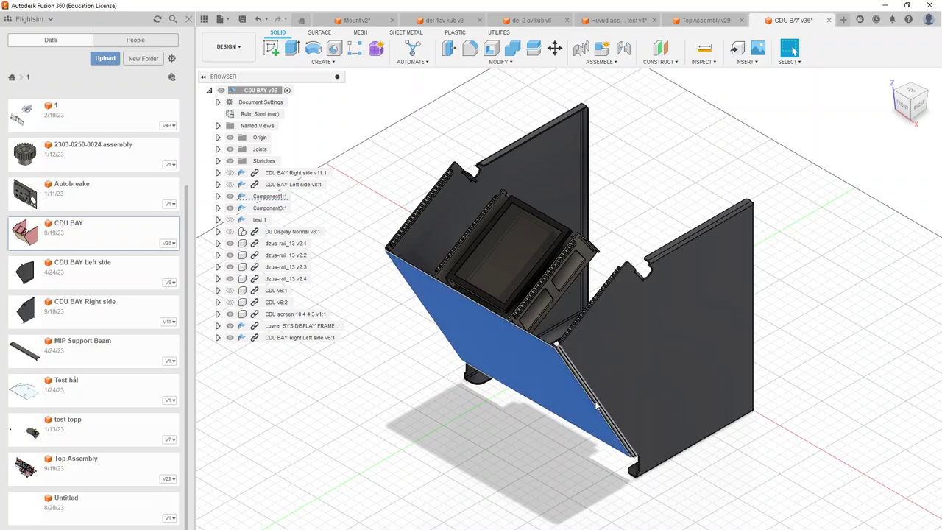
pyautogui.click(648, 324)
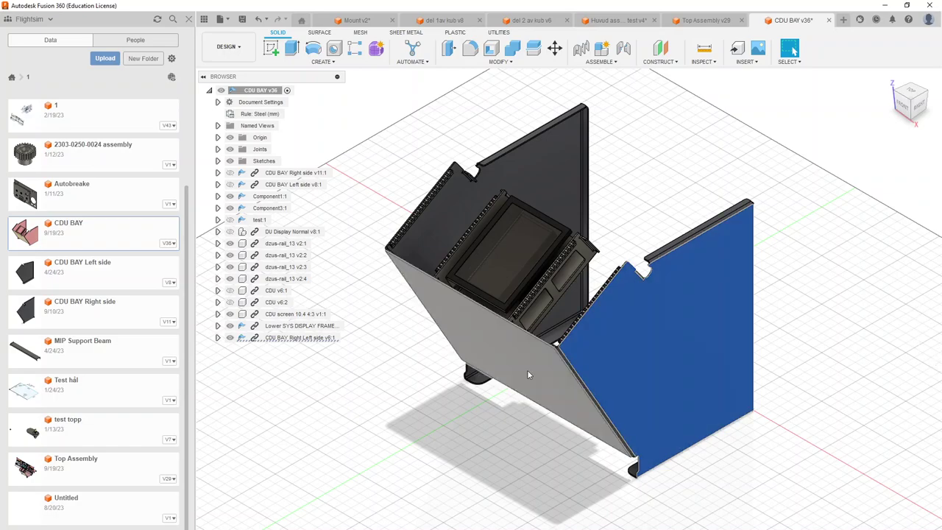
pyautogui.click(530, 368)
pyautogui.click(595, 347)
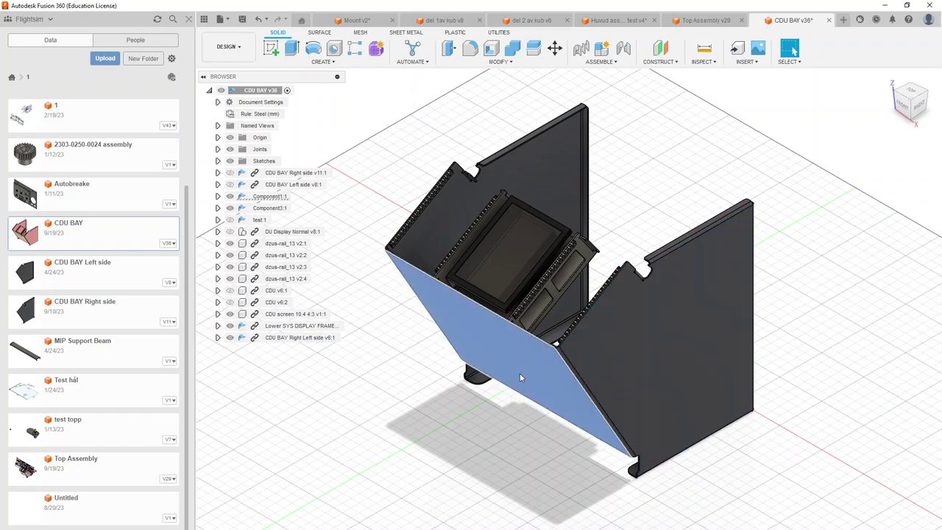
pyautogui.click(520, 373)
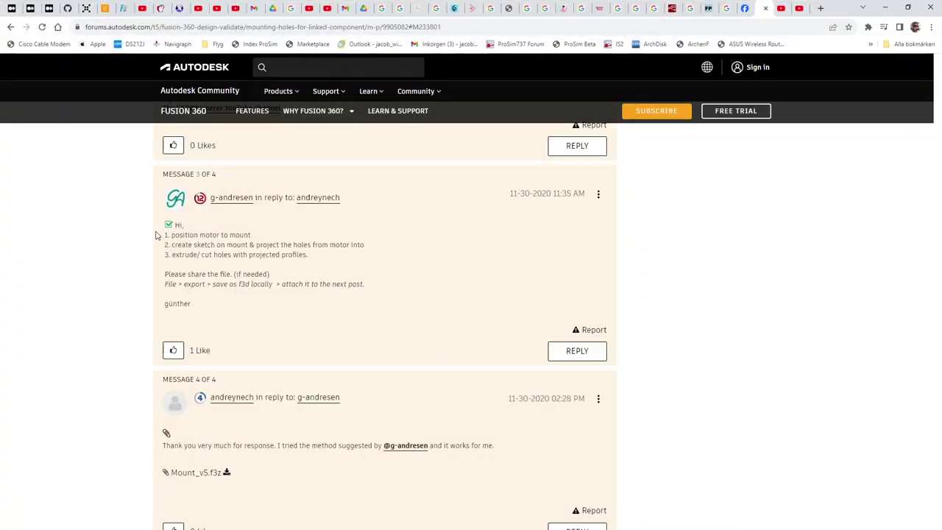
pyautogui.moveTo(155, 234); pyautogui.dragTo(389, 288)
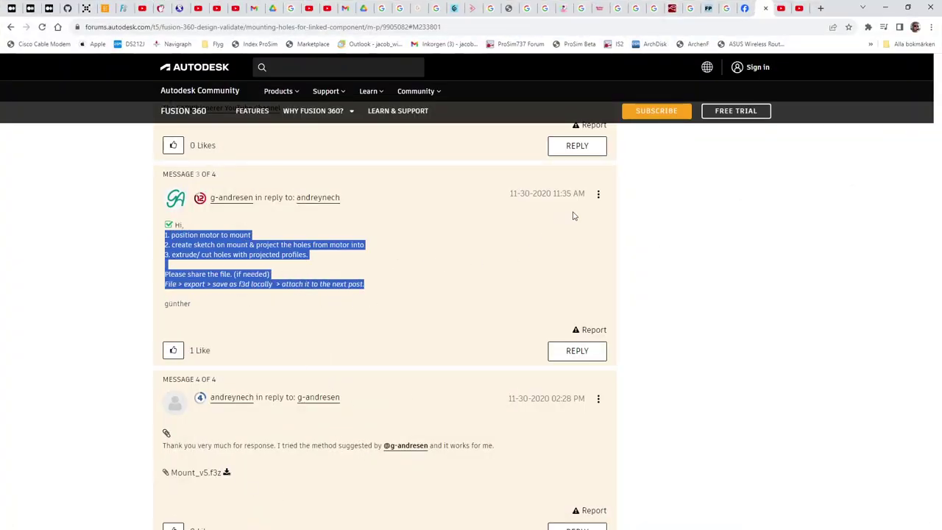
pyautogui.hotkey('alt', 'Tab')
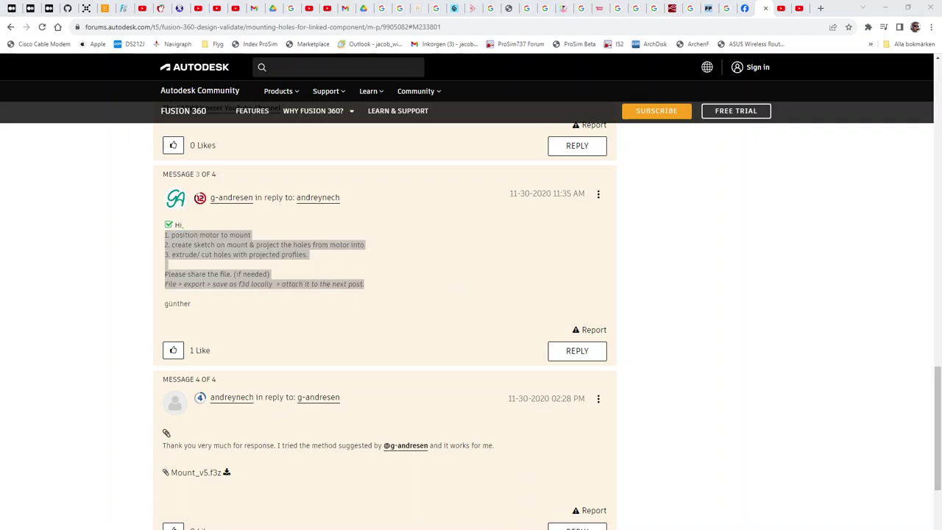